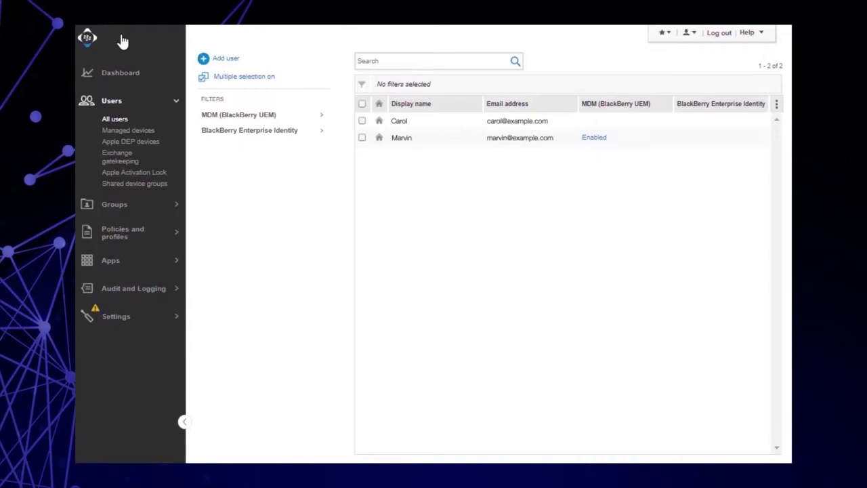
Step: Enable the BBM Enterprise (UEM) service under Settings > Services and confirm it
{"action": "left_click", "coordinate": [153, 316]}
{"action": "left_click", "coordinate": [143, 376]}
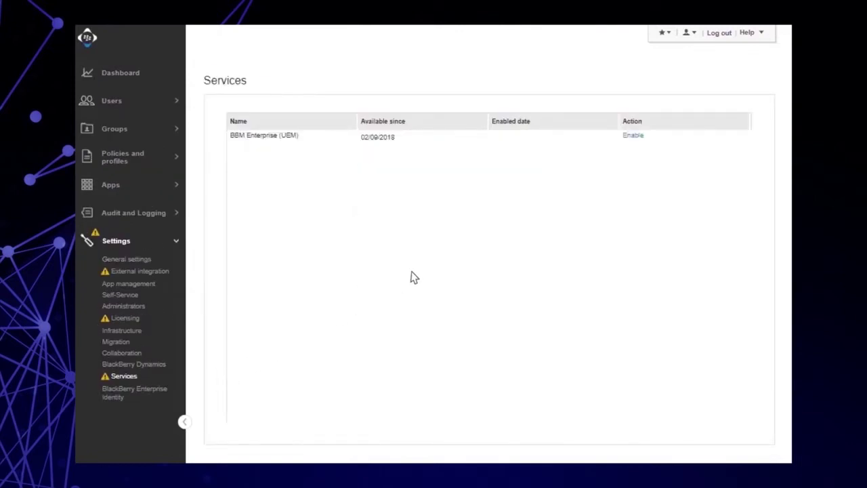
{"action": "left_click", "coordinate": [635, 136]}
{"action": "left_click", "coordinate": [447, 301]}
Step: Log out of the console and sign back in with the administrator username and password
{"action": "left_click", "coordinate": [720, 33]}
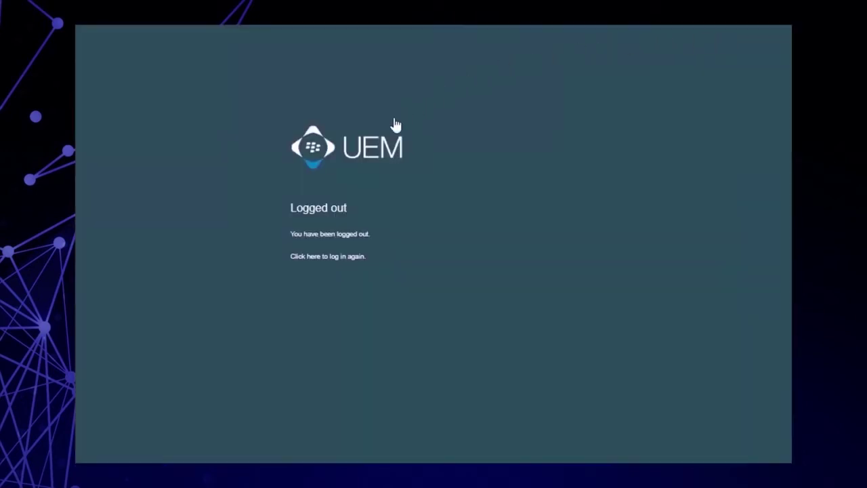
{"action": "left_click", "coordinate": [337, 256]}
{"action": "left_click", "coordinate": [295, 279]}
{"action": "type", "text": "admin"}
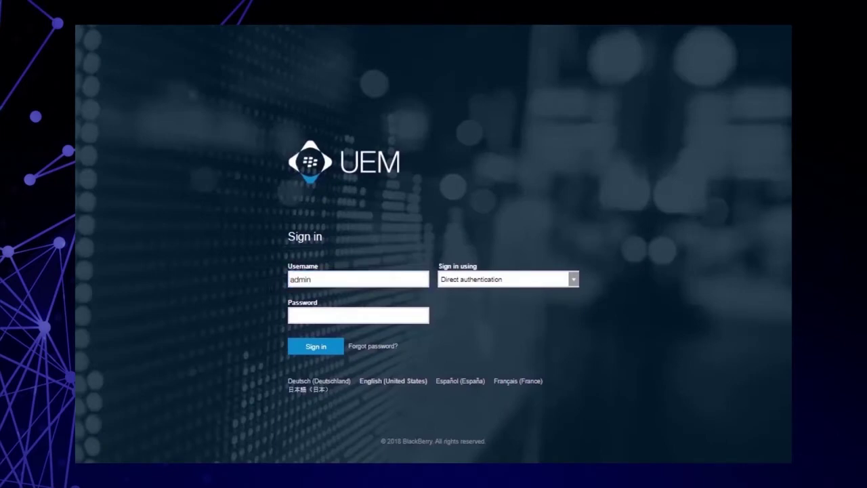
{"action": "left_click", "coordinate": [295, 315]}
{"action": "type", "text": "password"}
{"action": "left_click", "coordinate": [313, 346]}
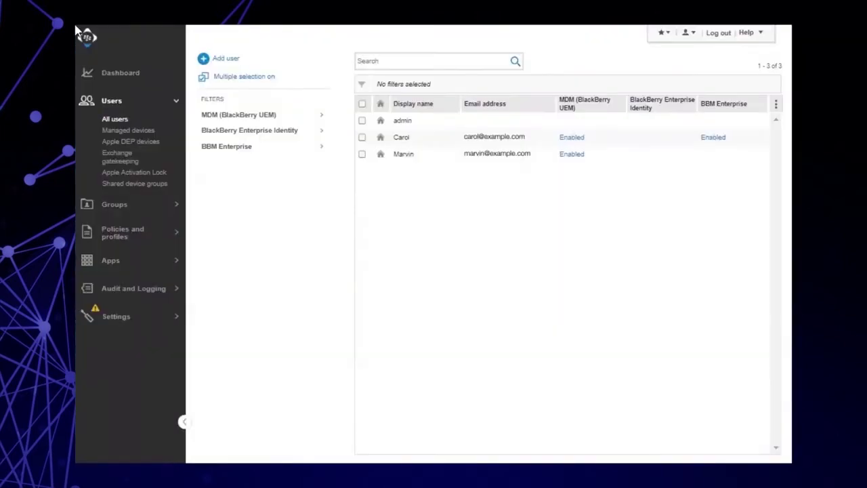
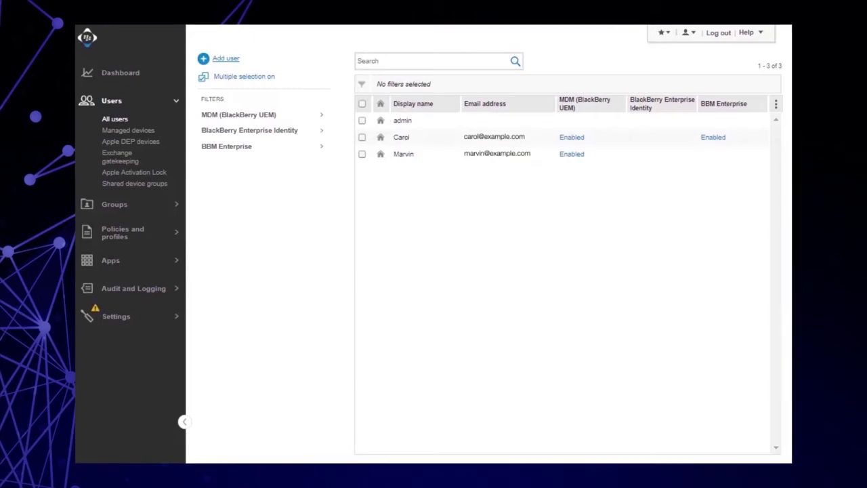
Step: Add the searched company-directory user with 'Enable user for device management' unchecked, and save
{"action": "left_click", "coordinate": [227, 61]}
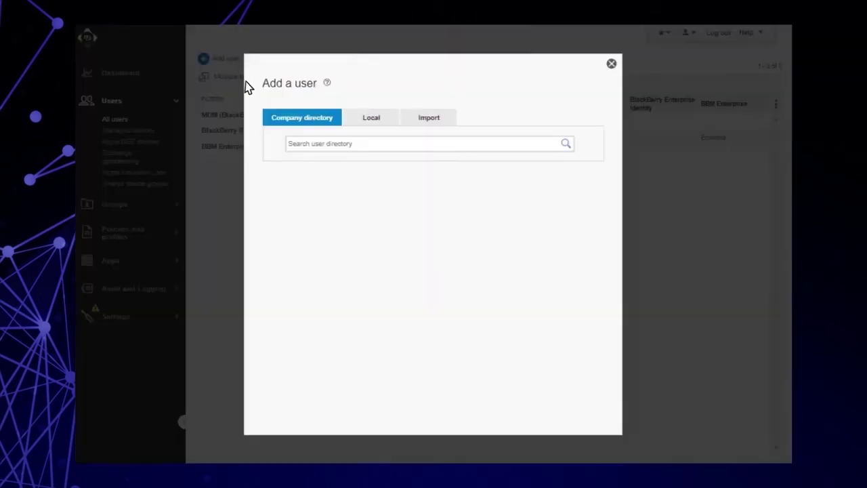
{"action": "left_click", "coordinate": [290, 143]}
{"action": "type", "text": "James"}
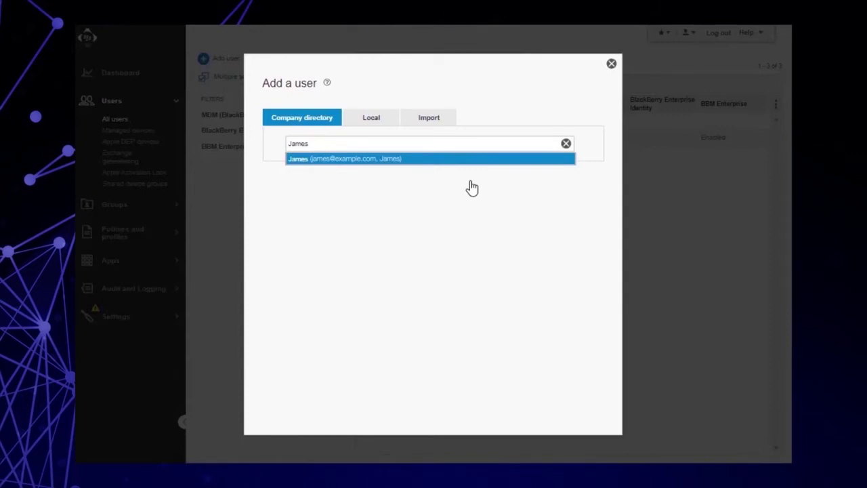
{"action": "left_click", "coordinate": [497, 161]}
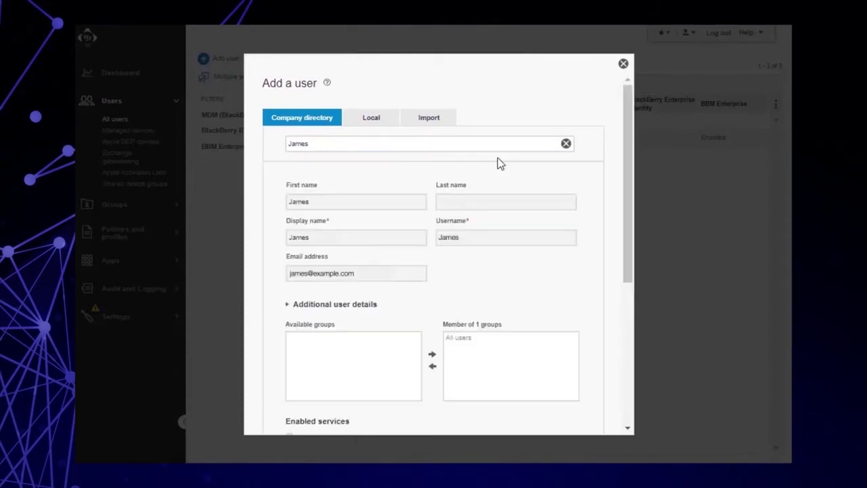
{"action": "left_click_drag", "start_coordinate": [627, 175], "coordinate": [628, 184]}
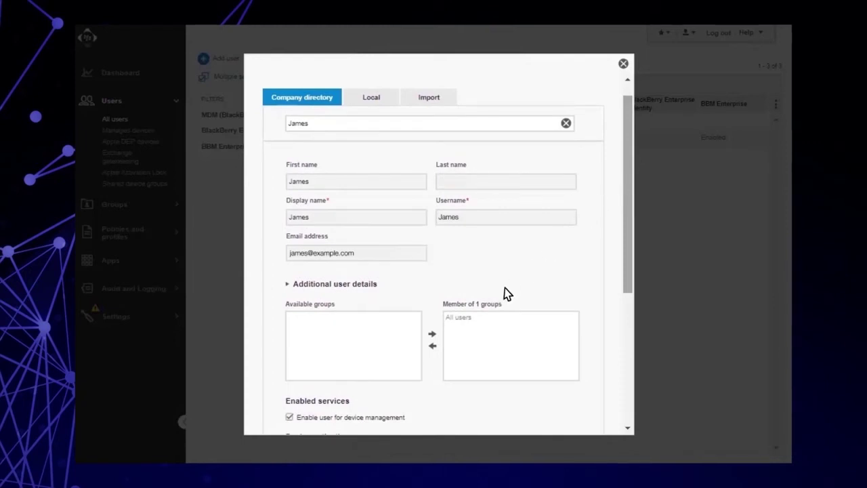
{"action": "left_click", "coordinate": [289, 418]}
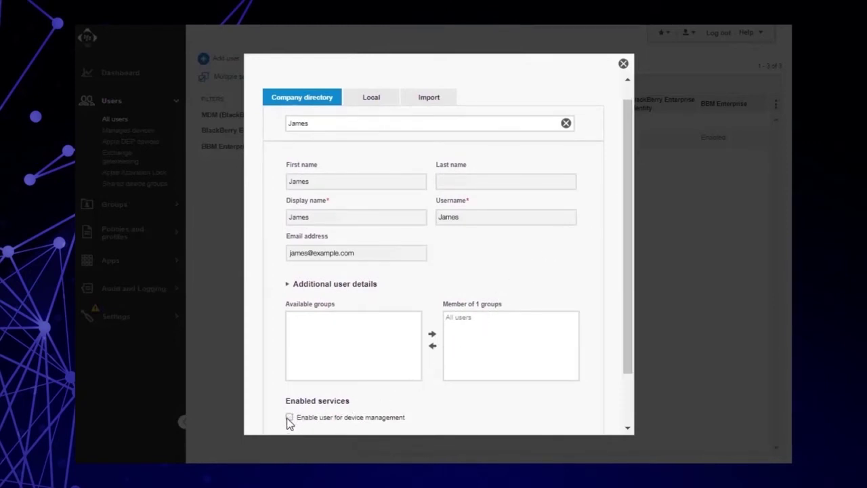
{"action": "scroll", "coordinate": [581, 276], "scroll_direction": "down", "scroll_amount": 3}
{"action": "left_click", "coordinate": [420, 404]}
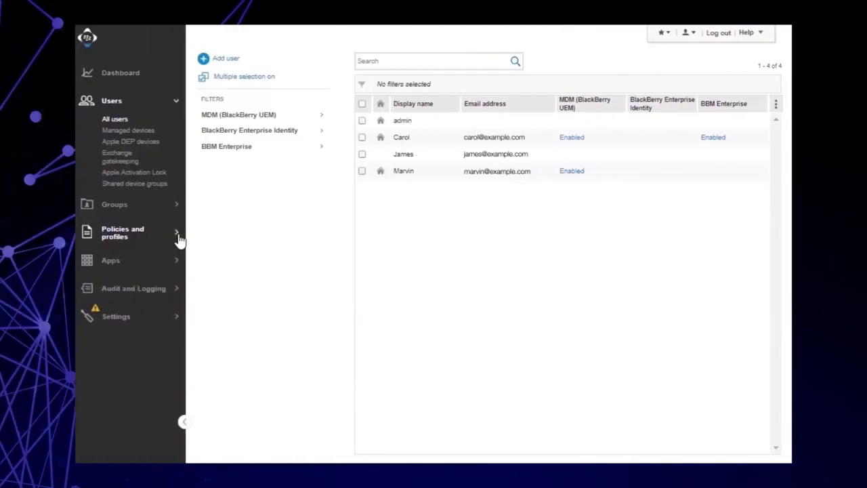
Step: Create and save a new BBM Enterprise profile named 'BBM Enterprise Profile', confirming the update
{"action": "left_click", "coordinate": [178, 236]}
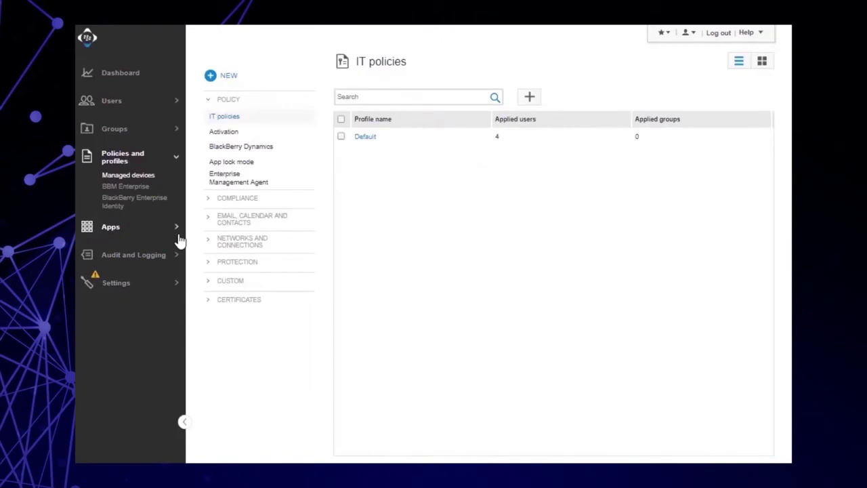
{"action": "left_click", "coordinate": [150, 187]}
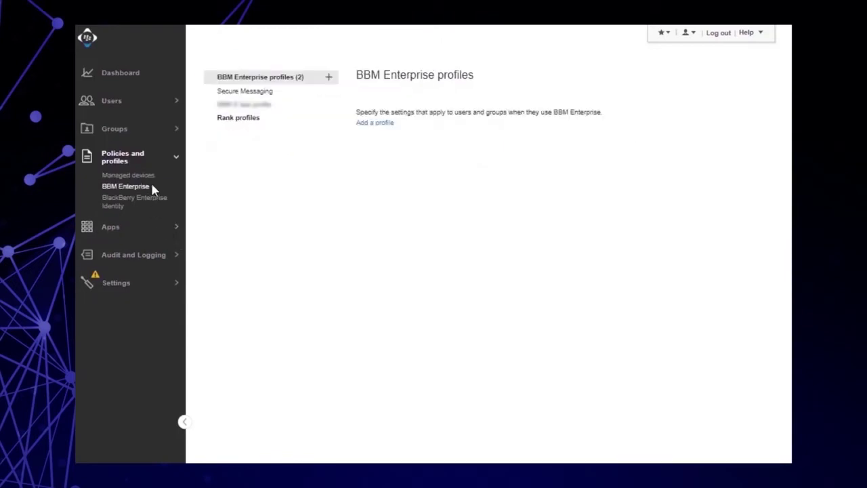
{"action": "left_click", "coordinate": [374, 124]}
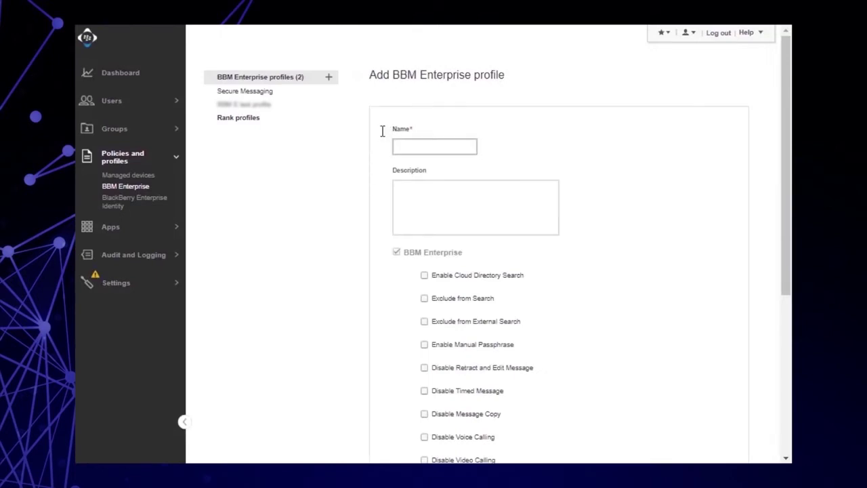
{"action": "left_click", "coordinate": [397, 148]}
{"action": "type", "text": "BBM Enterprise Profile"}
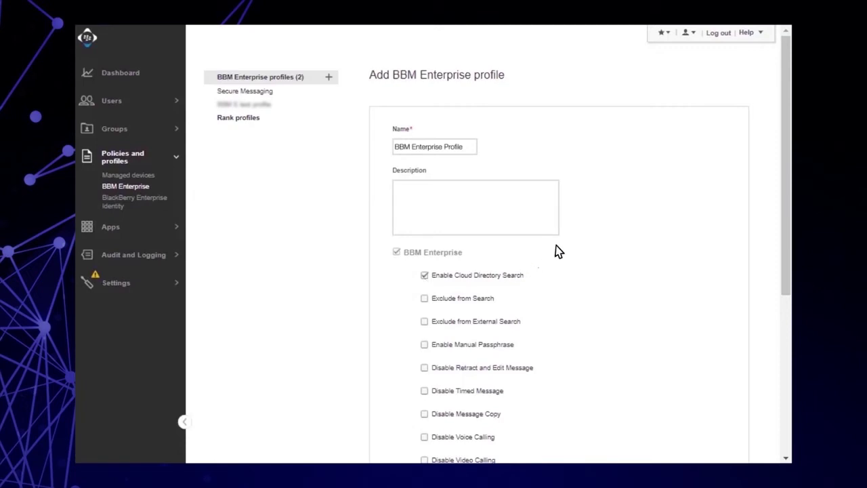
{"action": "scroll", "coordinate": [748, 174], "scroll_direction": "down", "scroll_amount": 4}
{"action": "left_click", "coordinate": [575, 430]}
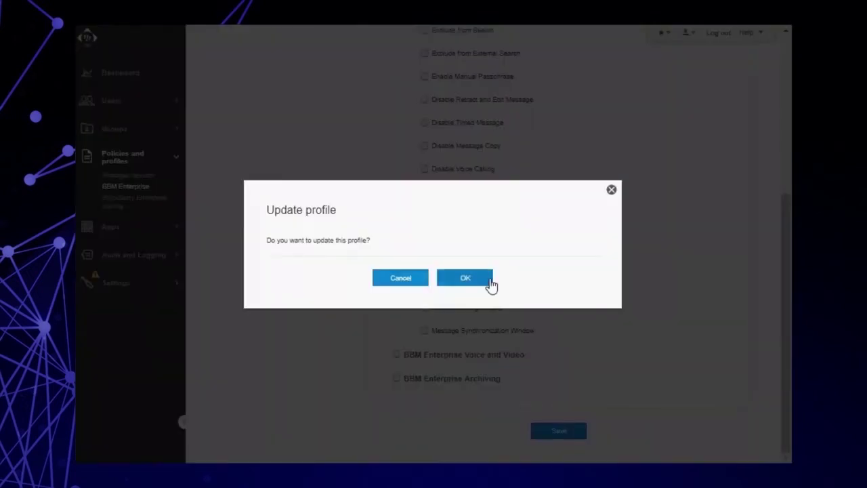
{"action": "left_click", "coordinate": [464, 278]}
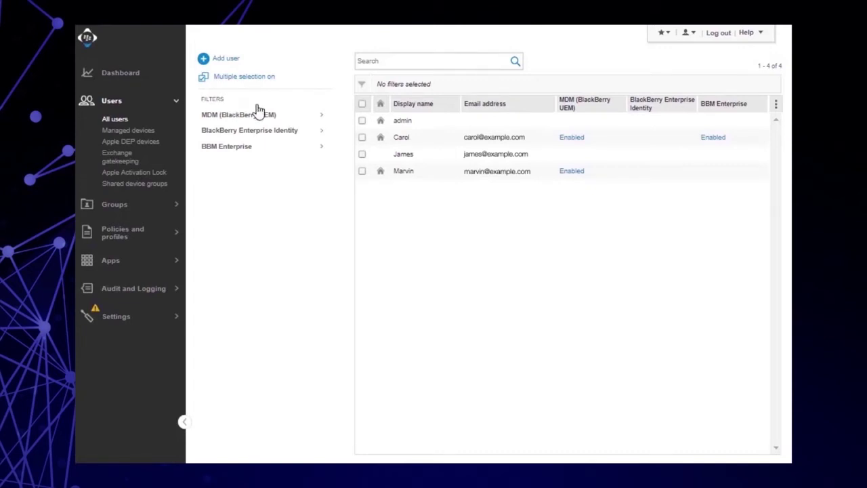
Step: Assign 'BBM Enterprise profile' to the new user, then return to Policies and profiles
{"action": "left_click", "coordinate": [404, 154]}
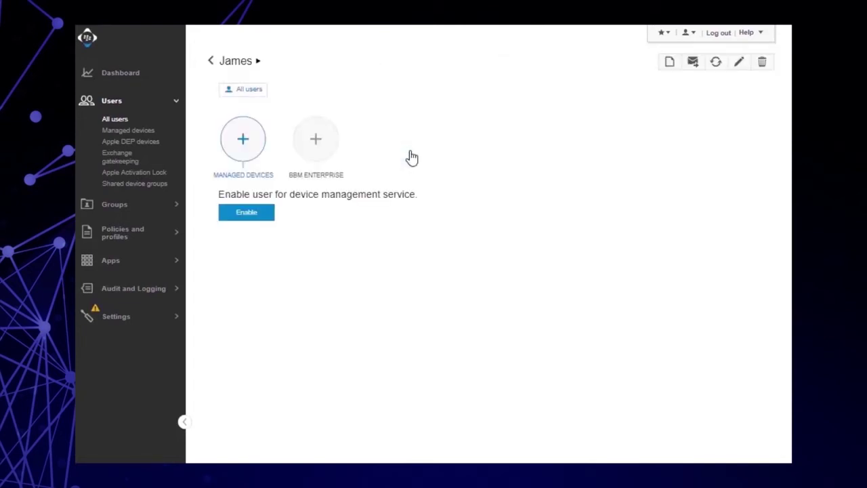
{"action": "left_click", "coordinate": [316, 142]}
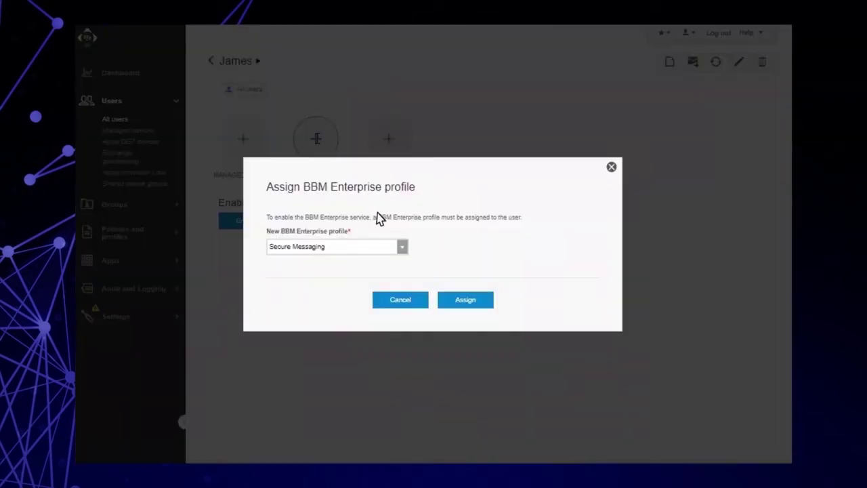
{"action": "left_click", "coordinate": [402, 246]}
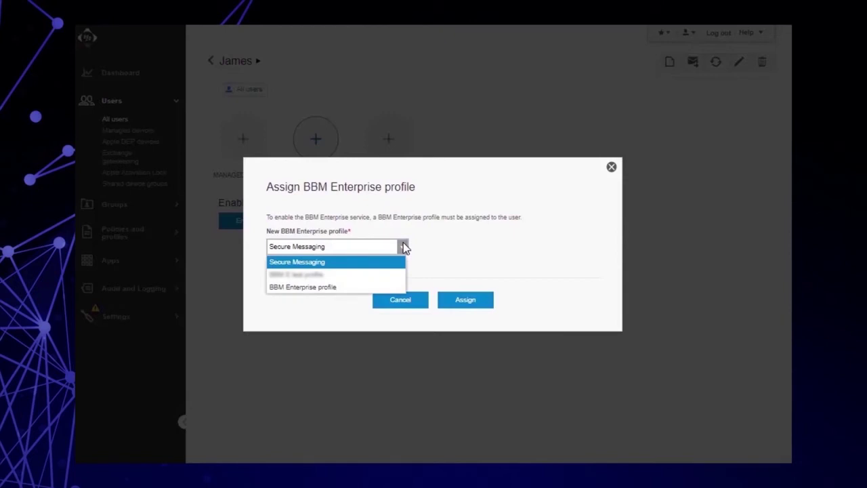
{"action": "left_click", "coordinate": [382, 286]}
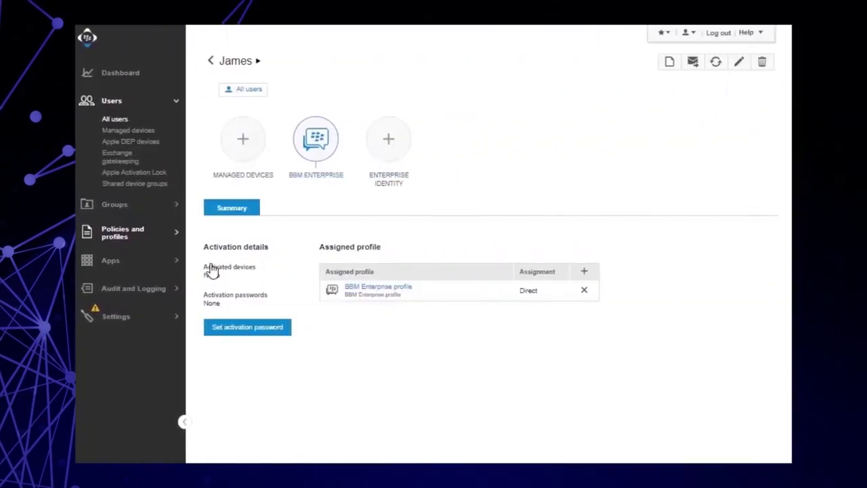
{"action": "left_click", "coordinate": [179, 235]}
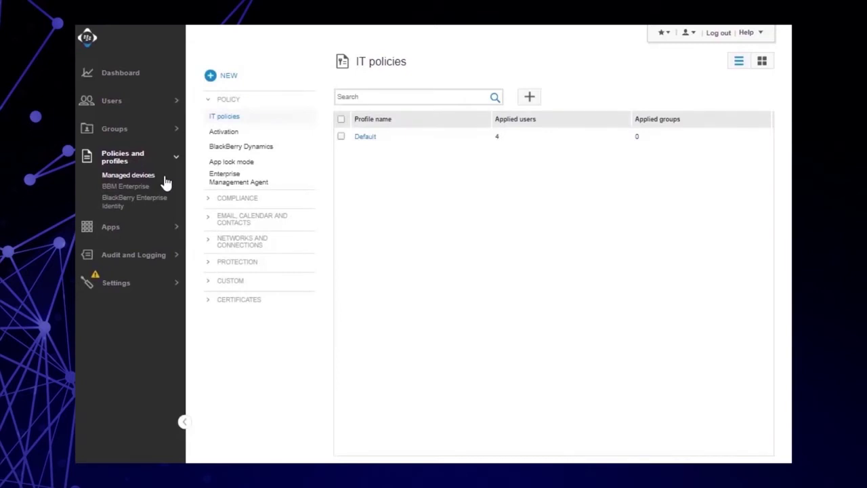
Step: Add activation profile 'BBM Enterprise activation profile' with a 5-device limit and BlackBerry devices excluded
{"action": "left_click", "coordinate": [224, 132]}
{"action": "left_click", "coordinate": [528, 97]}
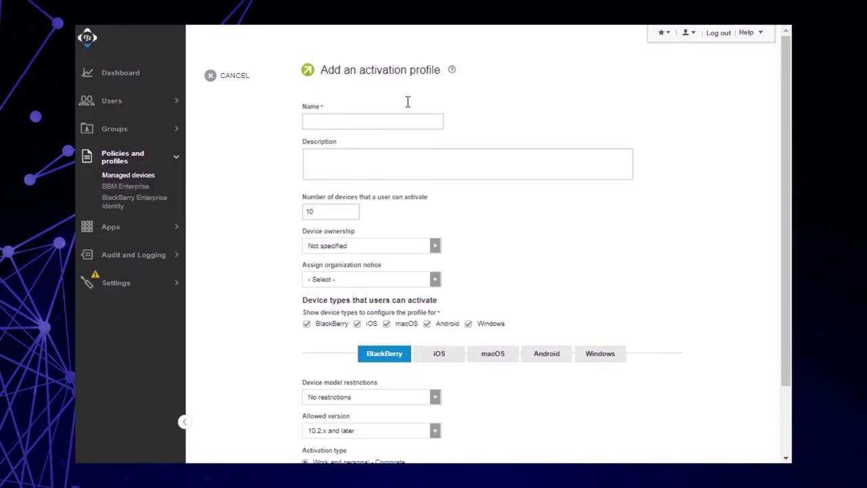
{"action": "left_click", "coordinate": [372, 121]}
{"action": "type", "text": "BBM Enterprise activation profile"}
{"action": "left_click", "coordinate": [363, 108]}
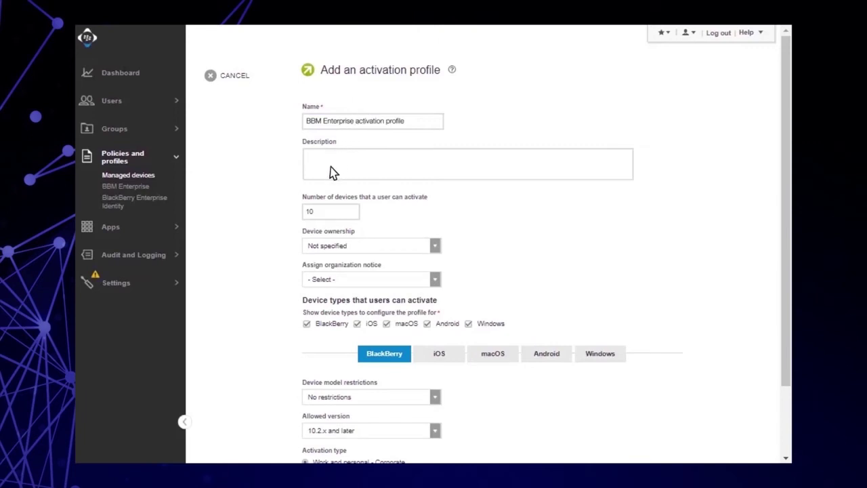
{"action": "double_click", "coordinate": [310, 213]}
{"action": "type", "text": "5"}
{"action": "left_click", "coordinate": [296, 219]}
{"action": "left_click", "coordinate": [306, 324]}
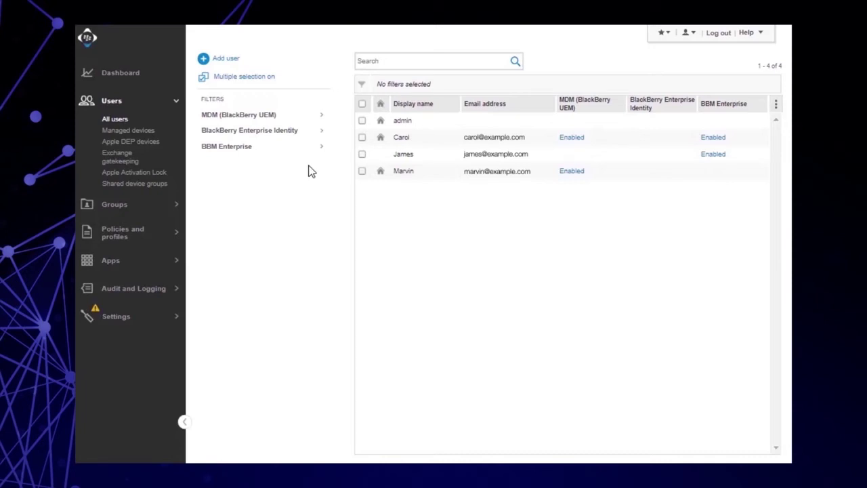
Step: Send the user an activation password using the BBM Enterprise activation profile and email template
{"action": "left_click", "coordinate": [361, 155]}
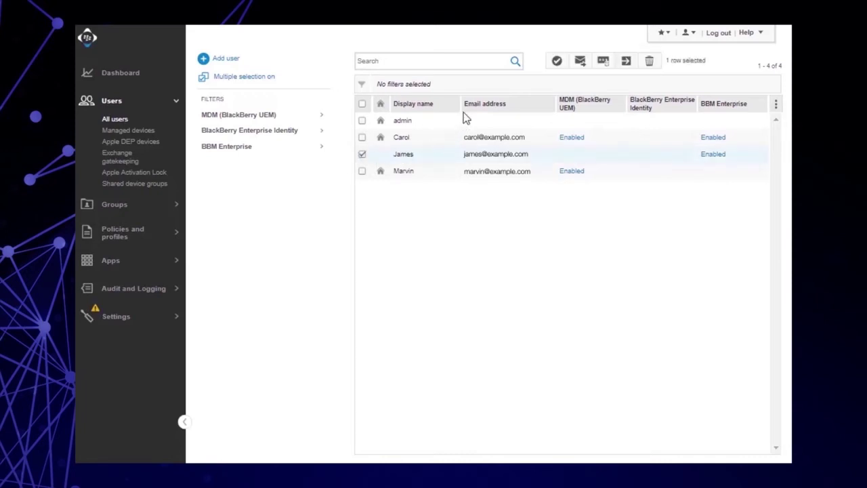
{"action": "left_click", "coordinate": [602, 65]}
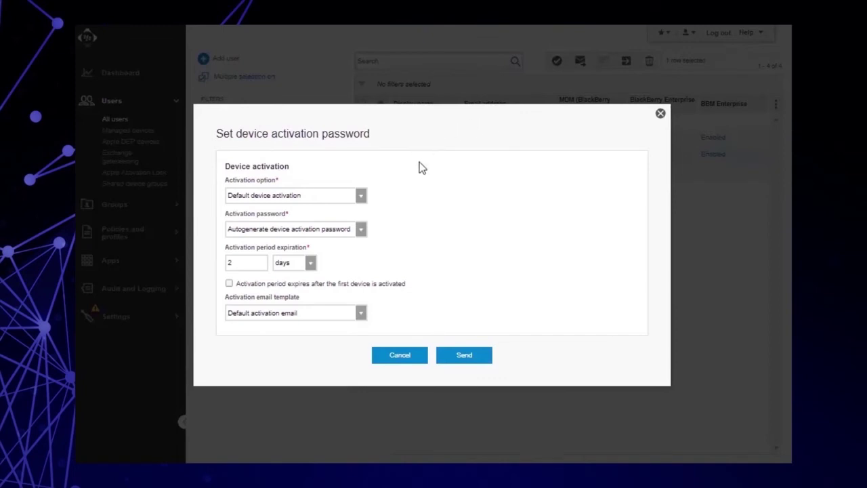
{"action": "left_click", "coordinate": [362, 198]}
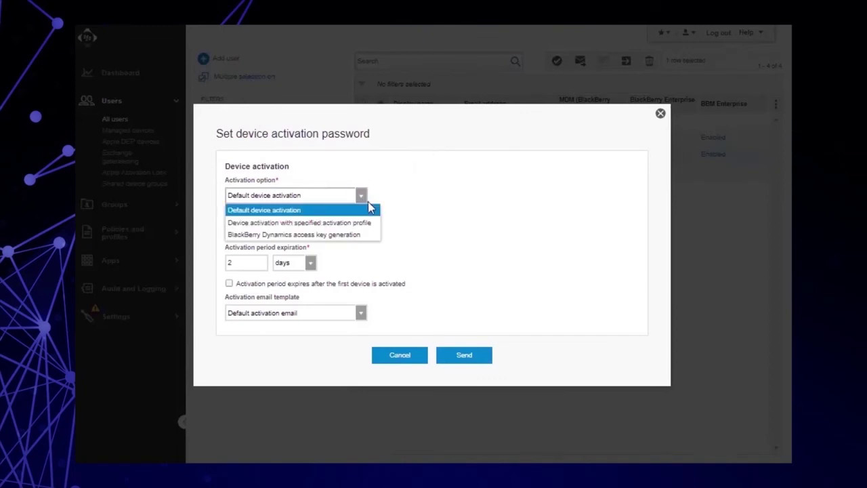
{"action": "left_click", "coordinate": [373, 226]}
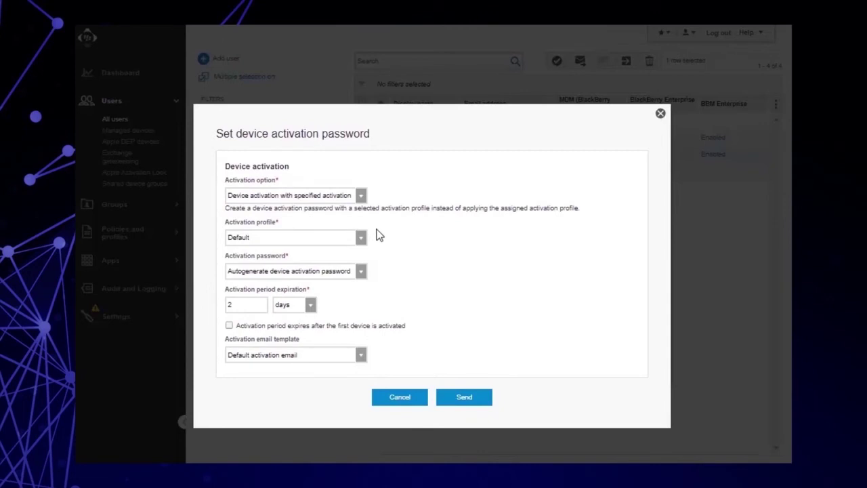
{"action": "left_click", "coordinate": [363, 238]}
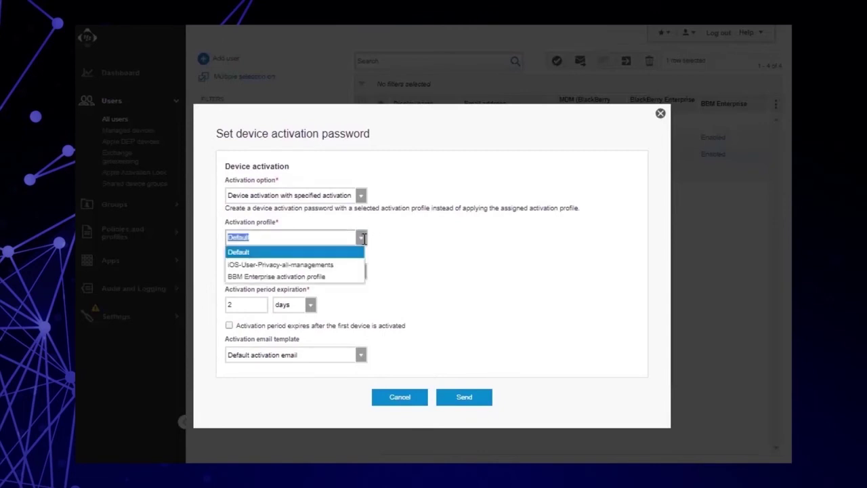
{"action": "left_click", "coordinate": [345, 276]}
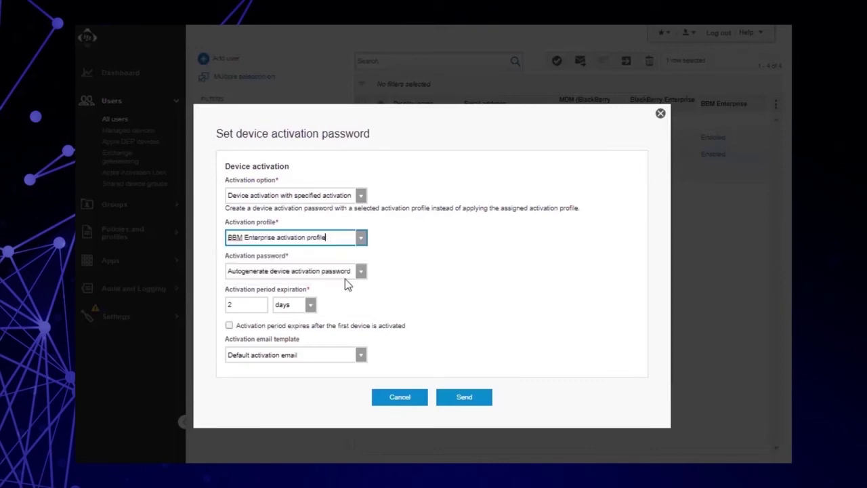
{"action": "left_click", "coordinate": [361, 355]}
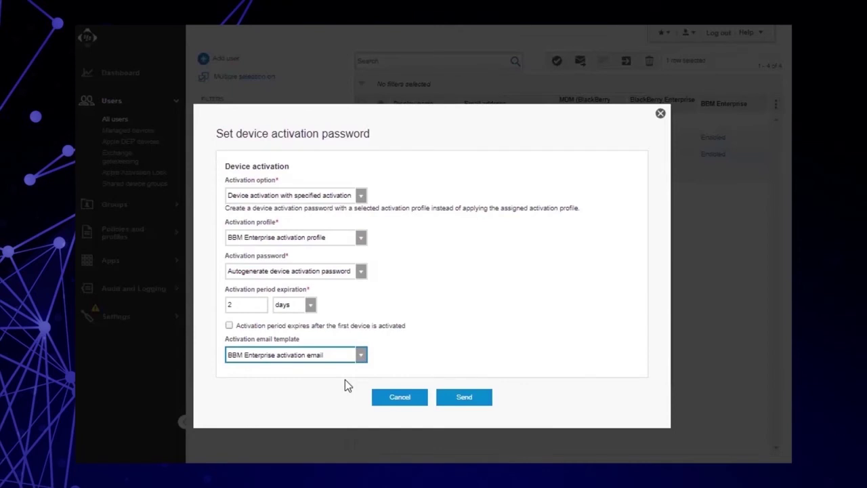
{"action": "left_click", "coordinate": [452, 399]}
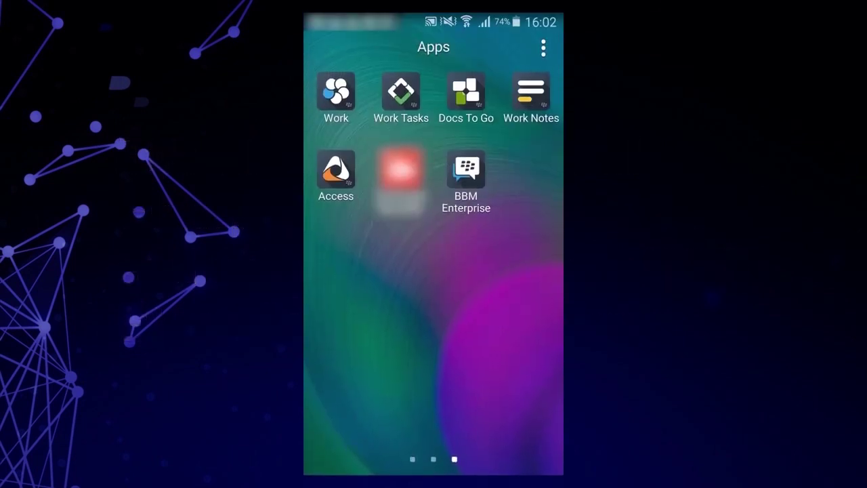
Step: Activate BBM Enterprise with BlackBerry UEM using the user's e-mail address and activation password
{"action": "left_click", "coordinate": [488, 424]}
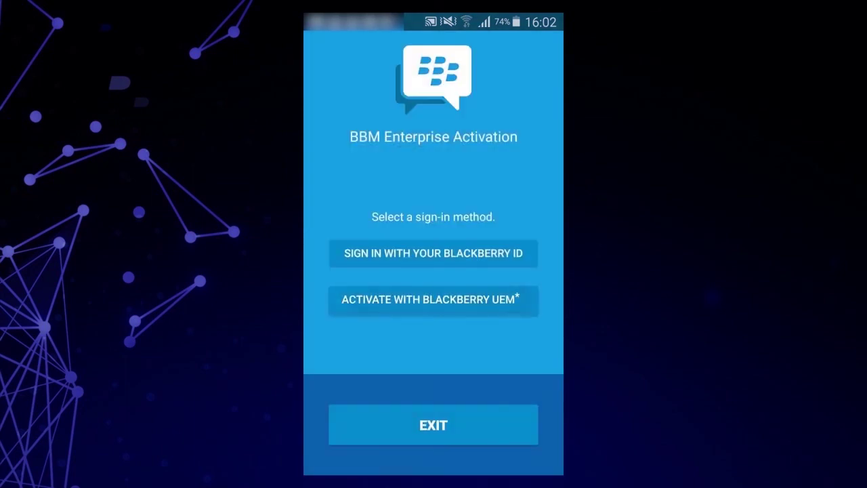
{"action": "left_click", "coordinate": [433, 298]}
{"action": "left_click", "coordinate": [434, 172]}
{"action": "type", "text": "james@example.com"}
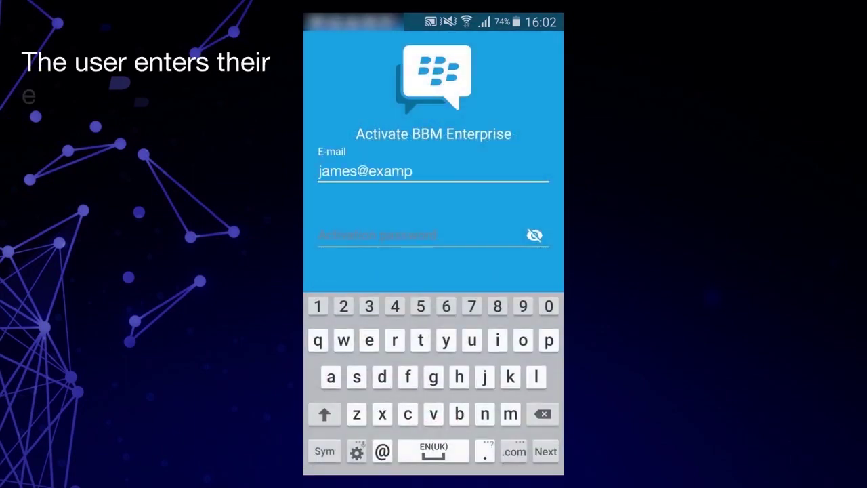
{"action": "left_click", "coordinate": [420, 235]}
{"action": "type", "text": "******"}
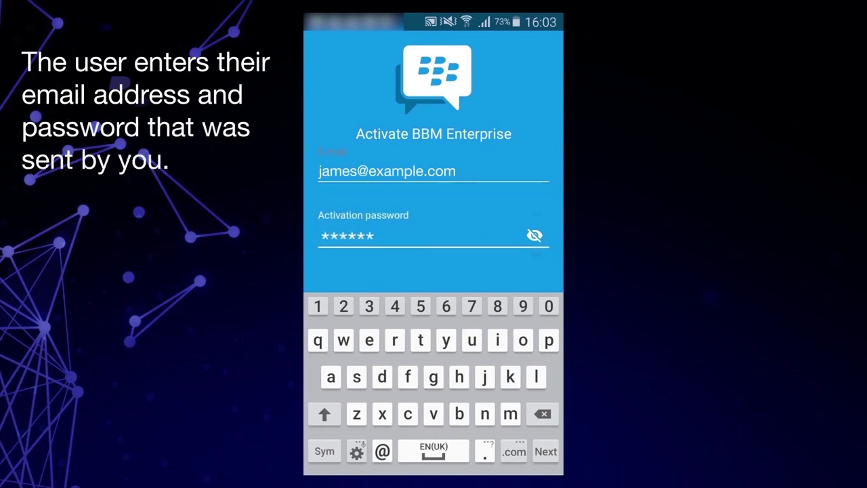
{"action": "left_click", "coordinate": [545, 451]}
{"action": "left_click", "coordinate": [433, 421]}
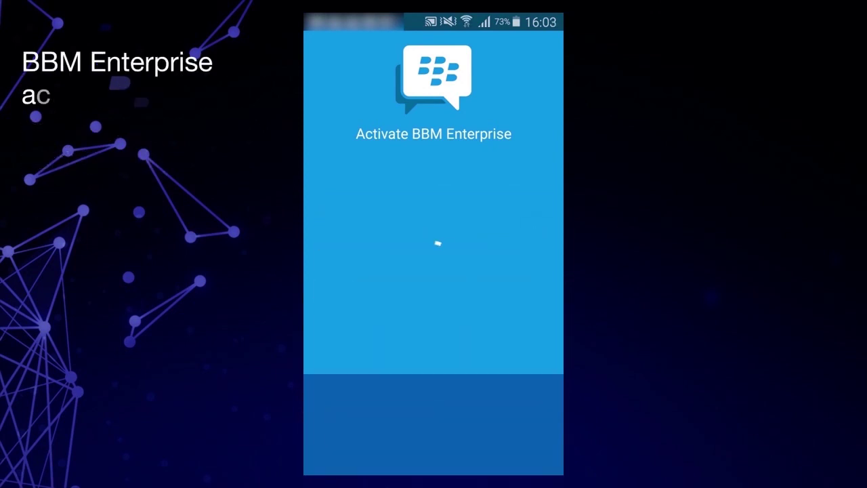